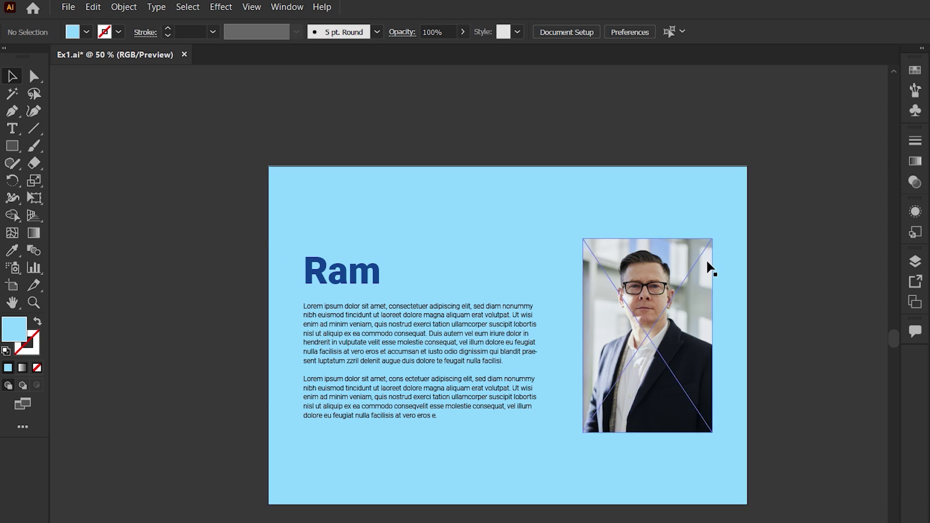
Select the portrait photo and display its transparency settings
left_click(681, 305)
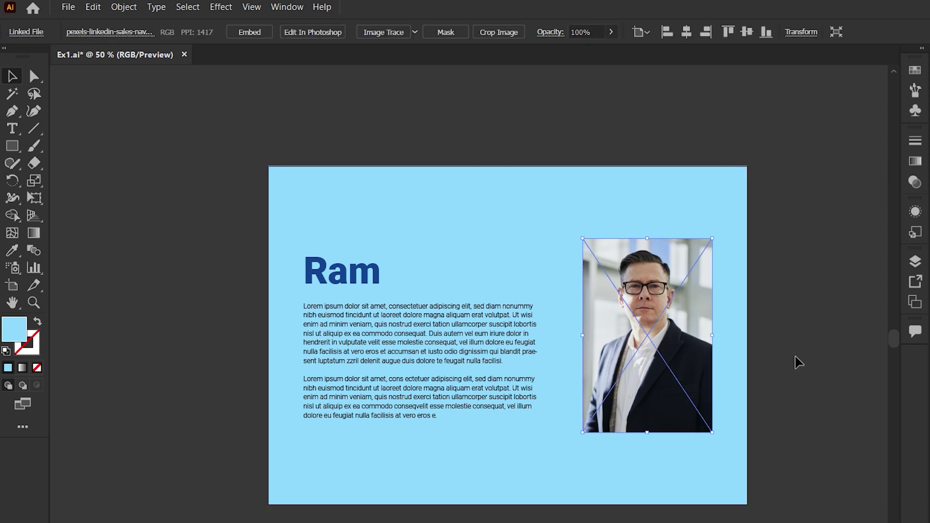
left_click(915, 181)
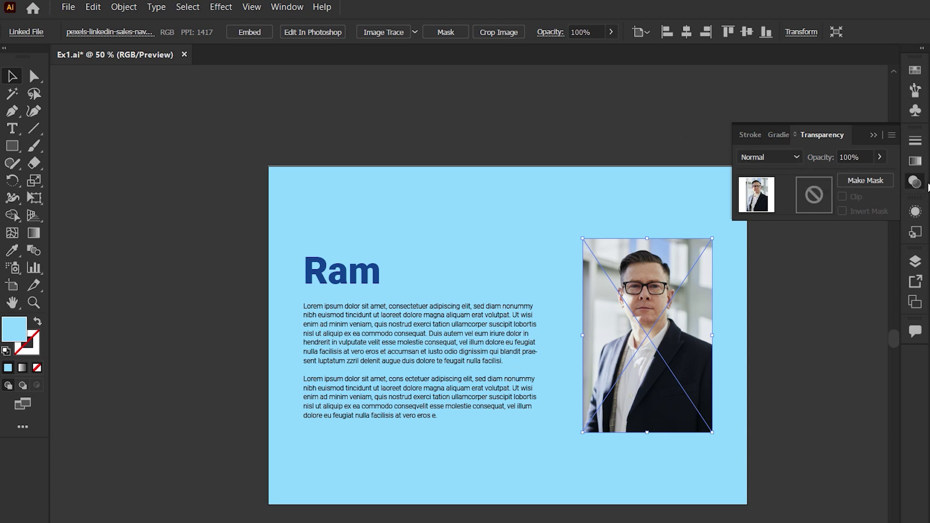
left_click(298, 6)
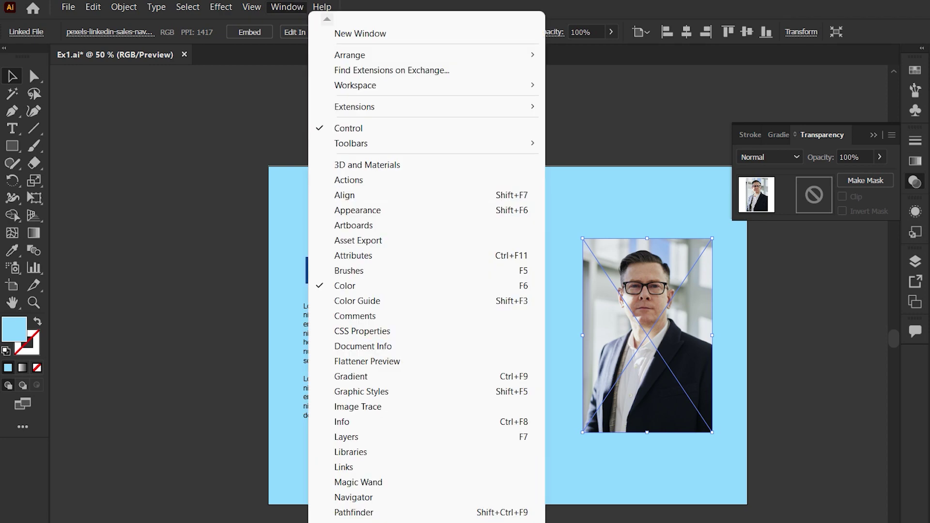
scroll(426, 271, "down", 6)
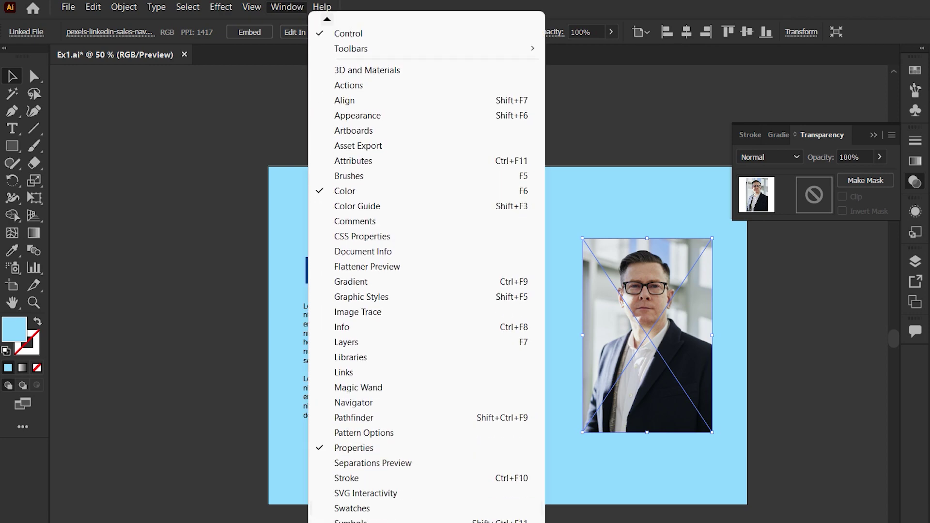
scroll(426, 271, "down", 6)
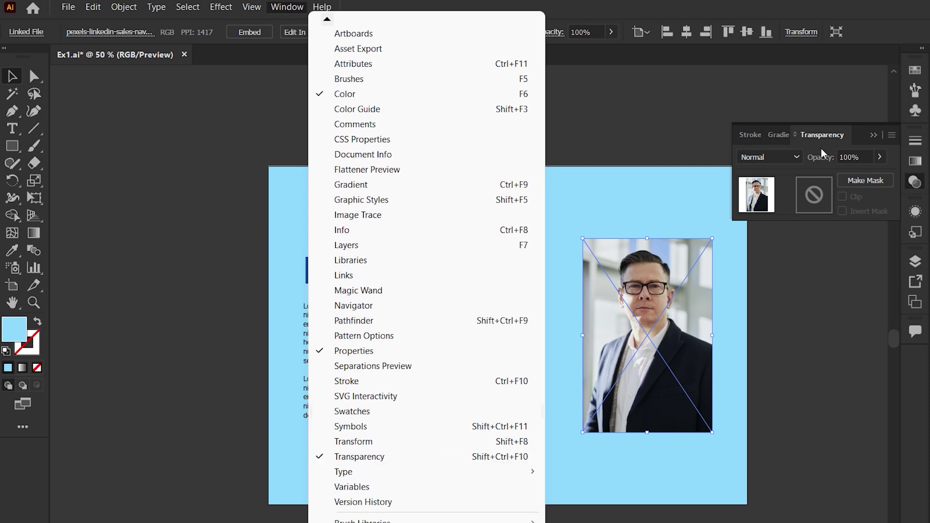
left_click(815, 167)
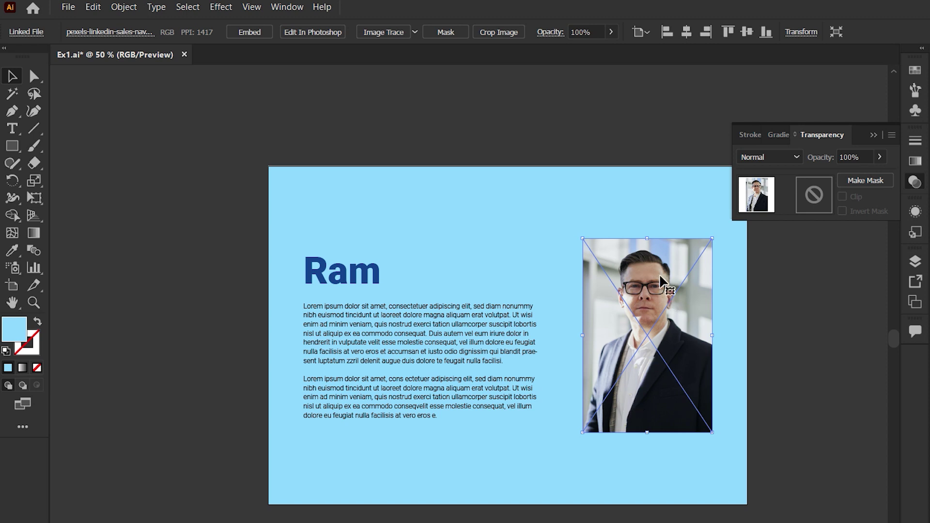
Try the Darken, Multiply and Color Burn blending modes on the portrait photo
left_click(779, 161)
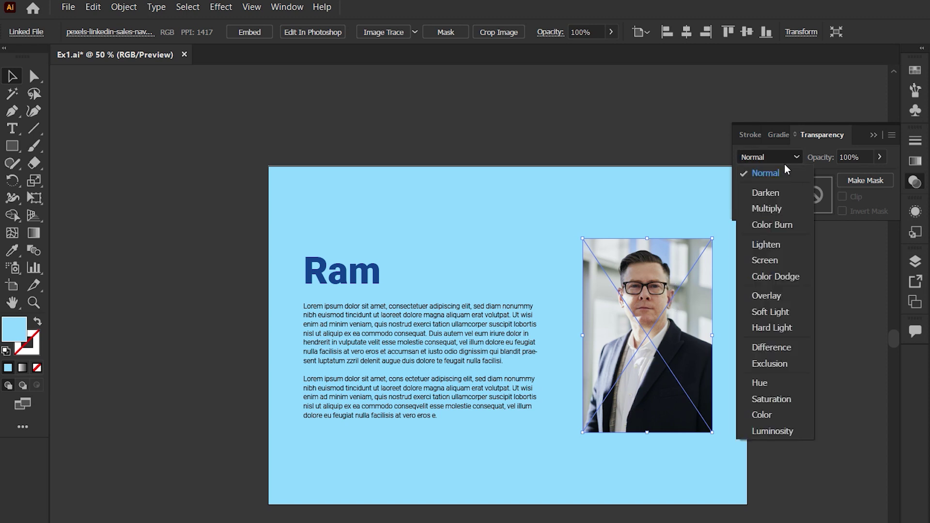
left_click(792, 190)
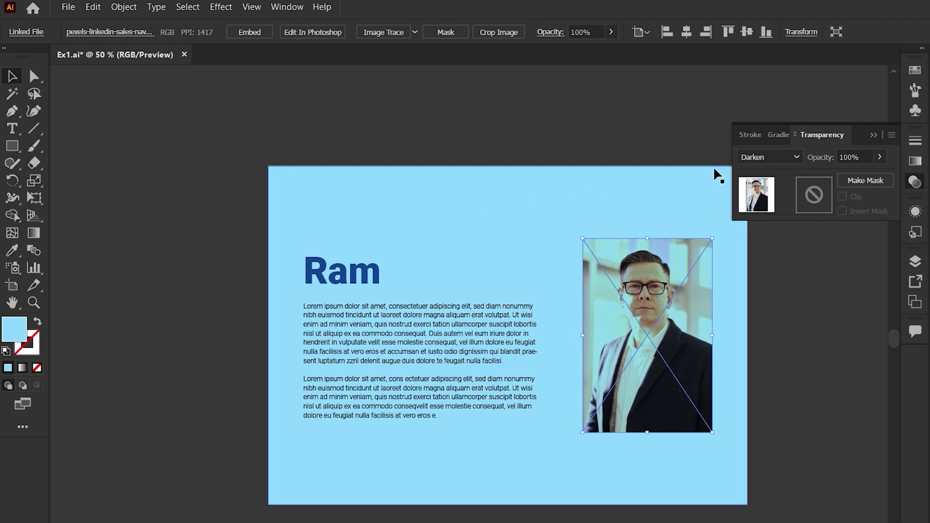
left_click(760, 158)
left_click(773, 212)
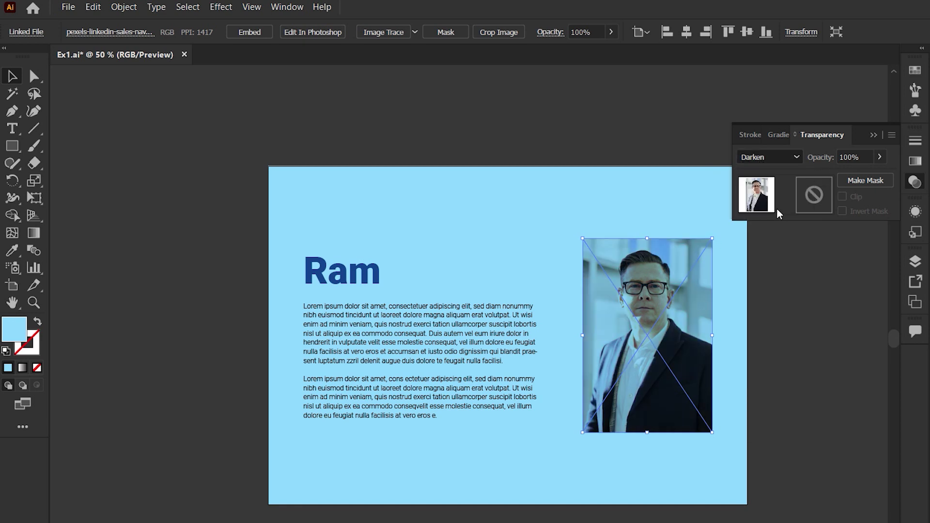
left_click(768, 160)
left_click(770, 222)
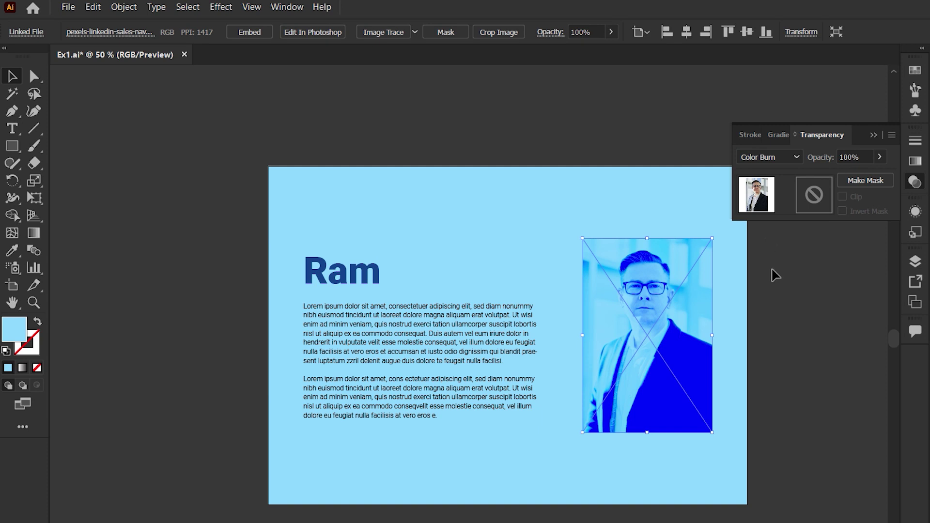
Try shifting the photo slightly on the blue page and undo the move
left_click_drag(784, 460, 704, 452)
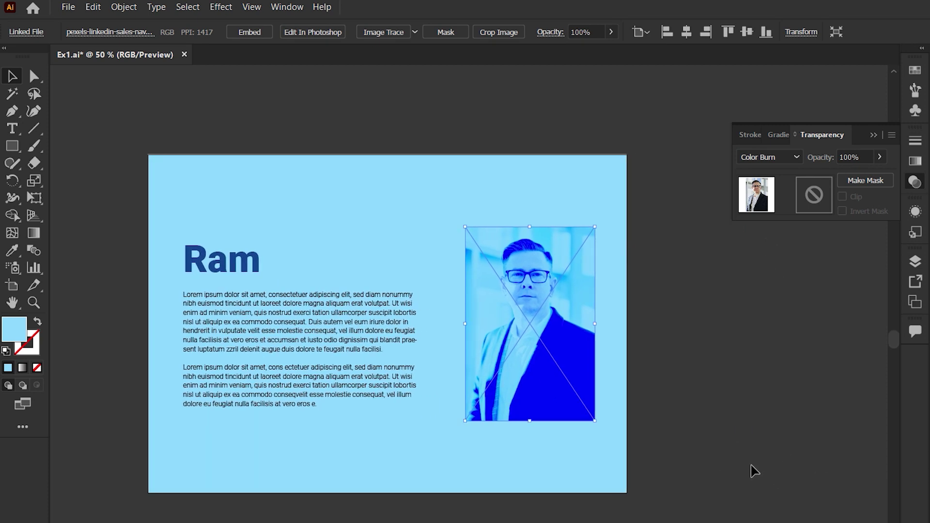
mouse_move(547, 331)
left_mouse_down()
mouse_move(721, 339)
mouse_move(703, 345)
mouse_move(483, 305)
mouse_move(502, 330)
left_mouse_up()
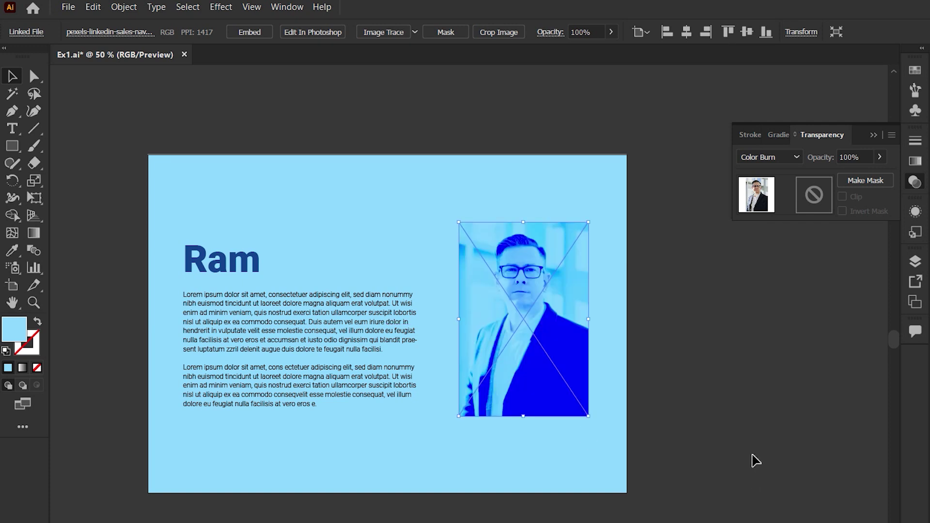
key("ctrl+z")
key("ctrl+z")
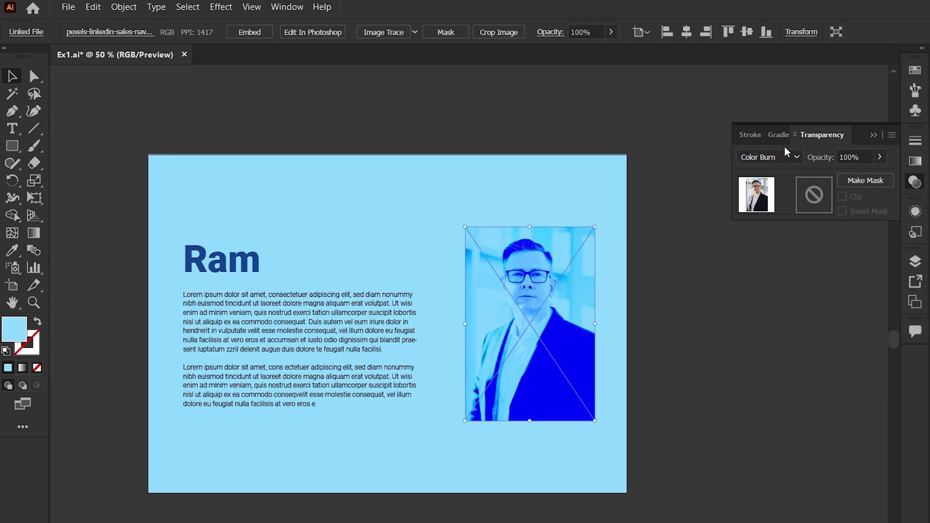
Try the Lighten, Screen, Color Dodge and Overlay blending modes on the portrait photo
left_click(775, 155)
left_click(778, 240)
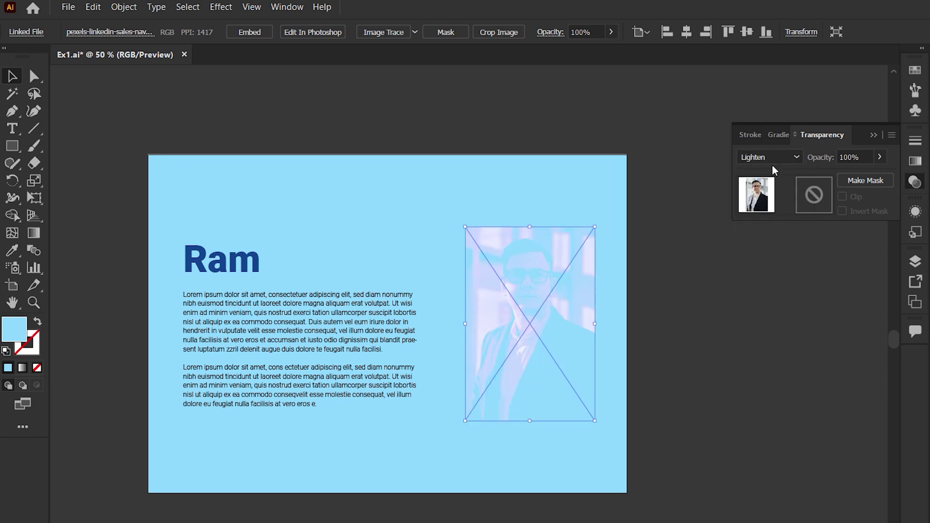
left_click(777, 158)
left_click(777, 257)
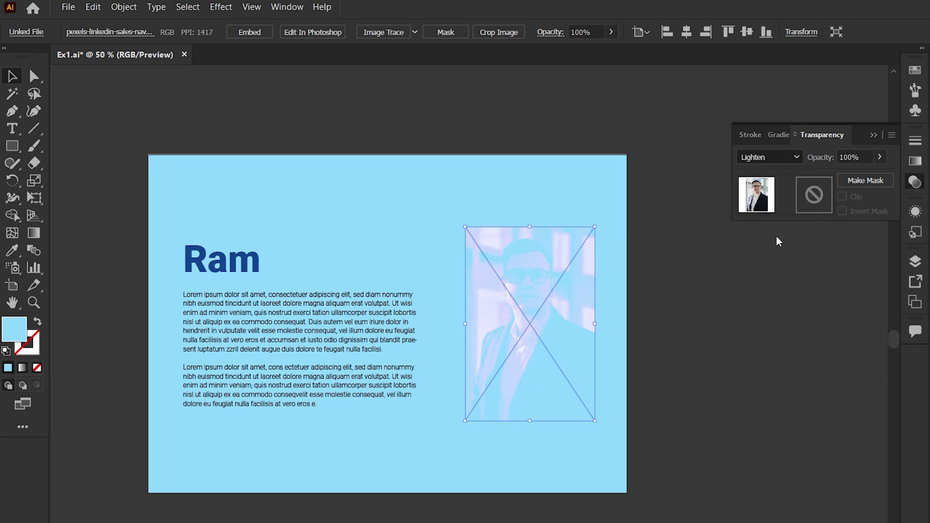
left_click(763, 153)
left_click(780, 277)
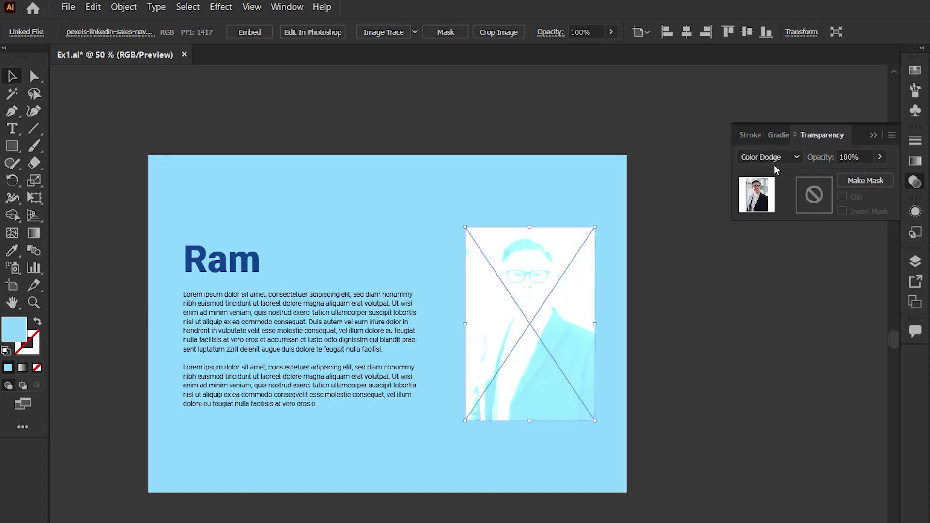
left_click(774, 157)
left_click(776, 295)
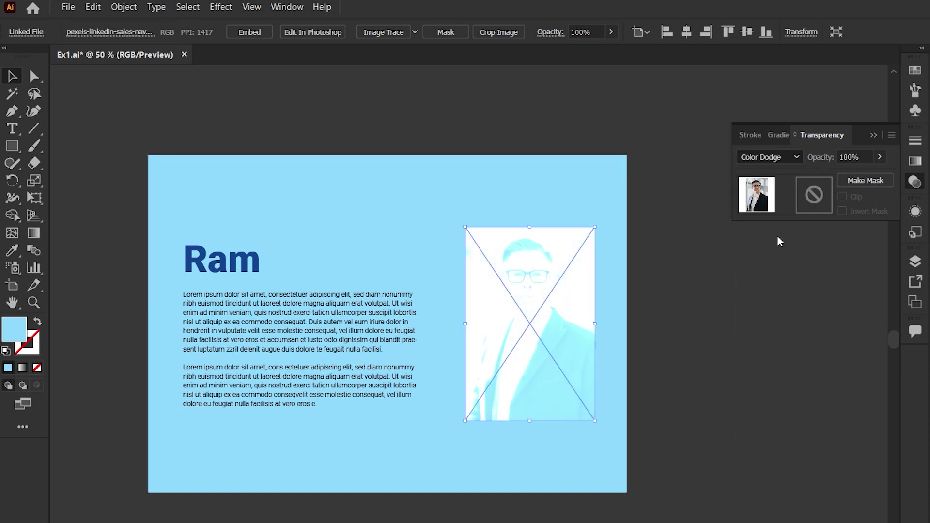
Try the Soft Light, Hard Light, Difference and Exclusion blending modes on the portrait photo
left_click(769, 160)
left_click(769, 312)
left_click(770, 157)
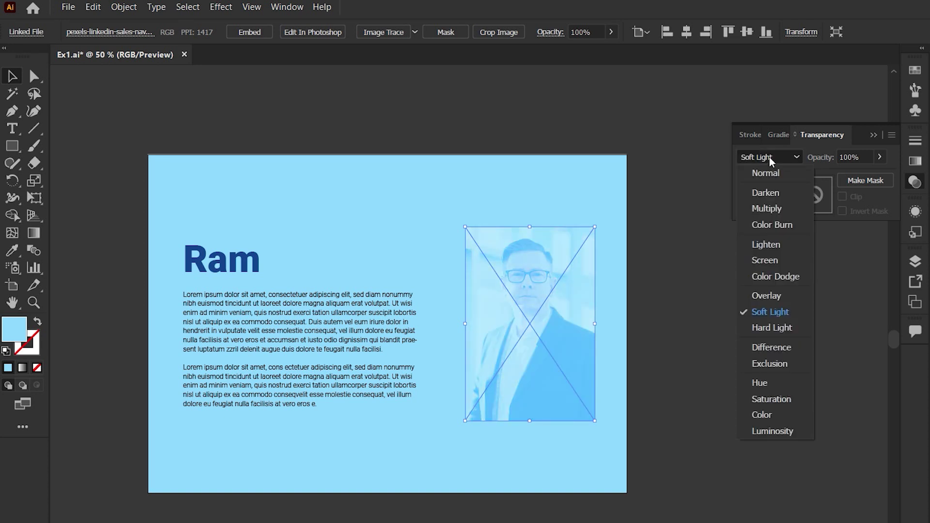
left_click(778, 328)
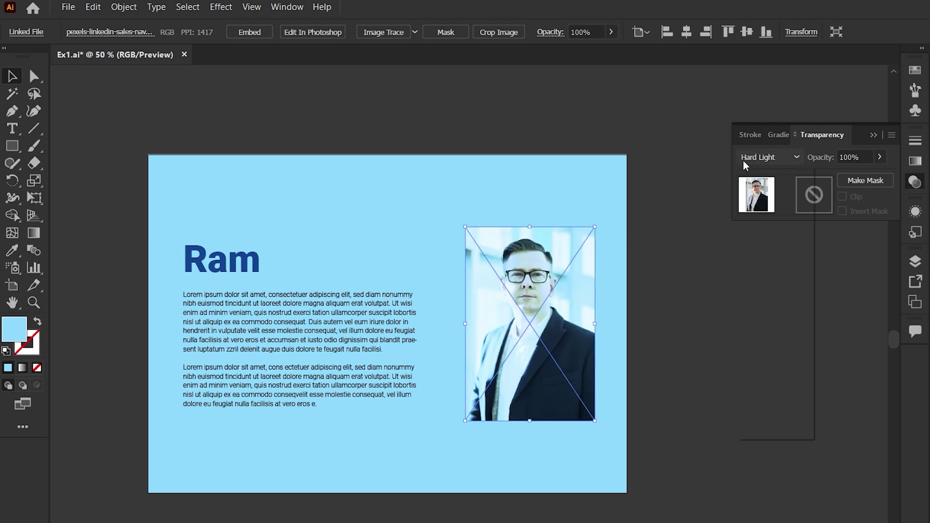
left_click(746, 159)
left_click(784, 345)
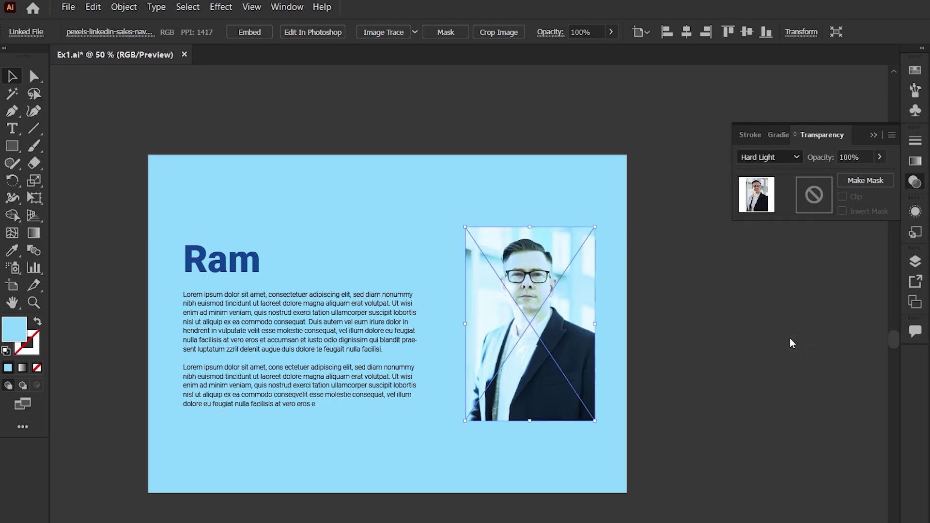
left_click(772, 163)
left_click(780, 363)
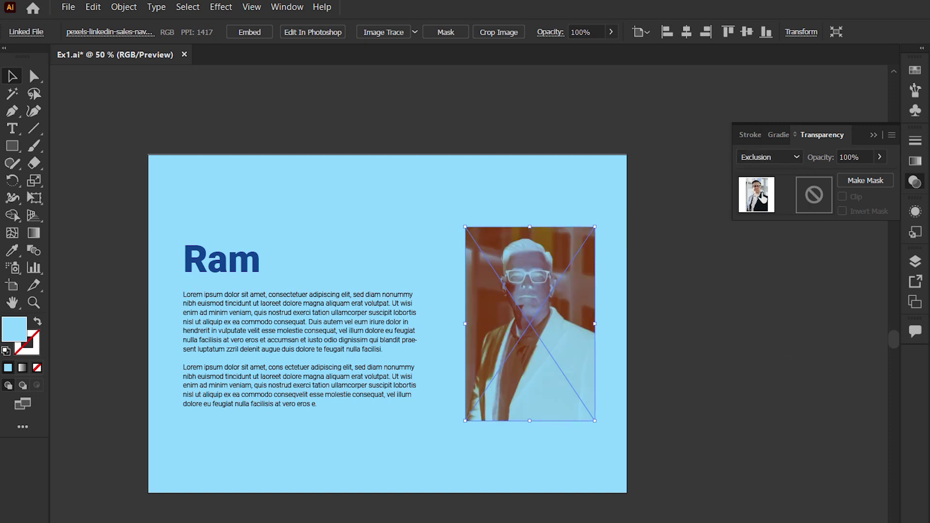
Try the Hue, Saturation and Color blending modes on the portrait photo
left_click(764, 162)
left_click(785, 383)
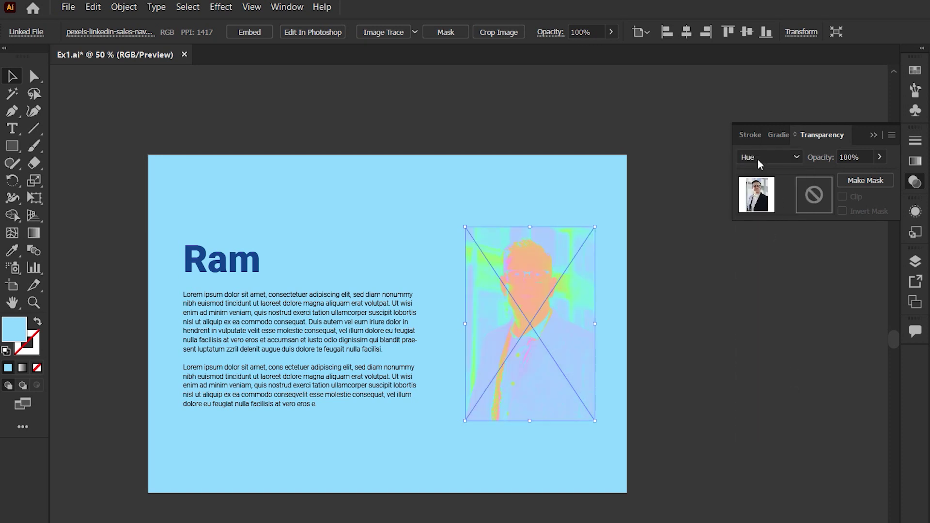
left_click(757, 160)
left_click(786, 399)
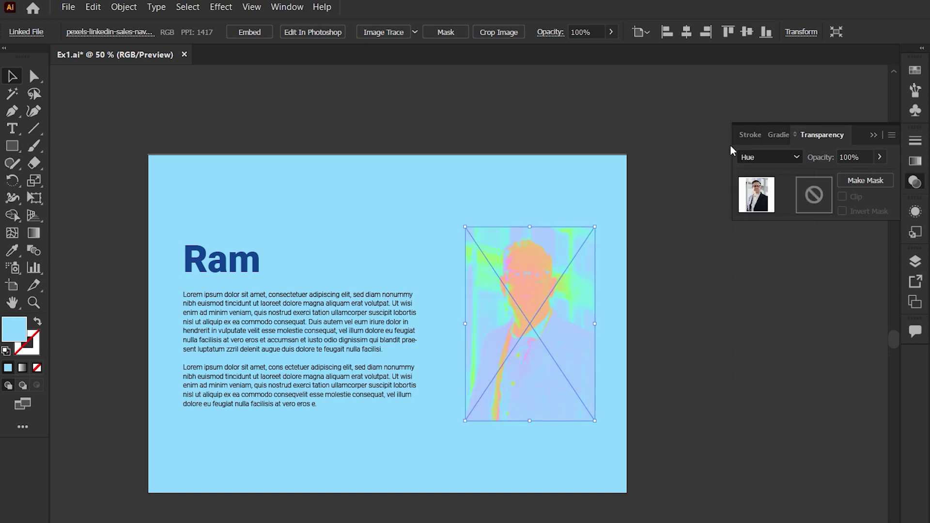
left_click(755, 160)
left_click(767, 414)
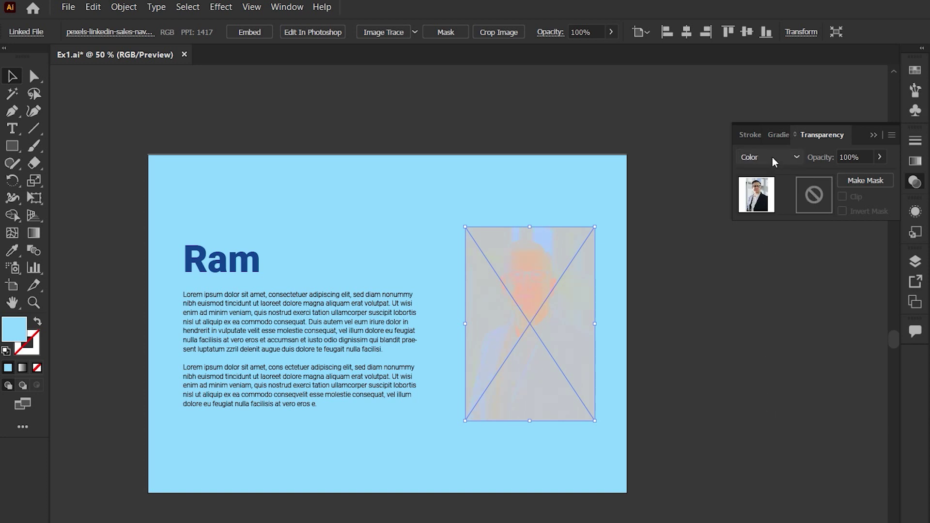
Set the portrait photo's blending mode to Luminosity, comparing it with Overlay and Hue
left_click(772, 157)
left_click(771, 432)
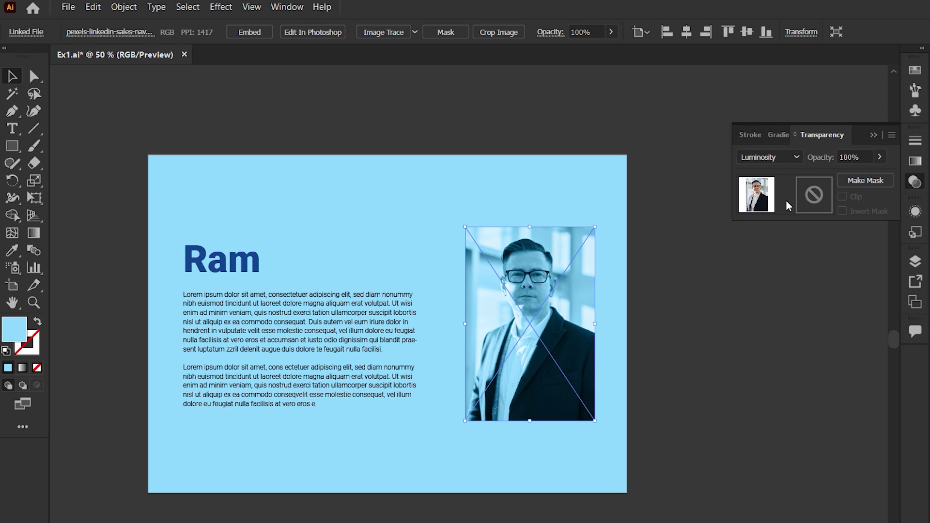
left_click(772, 163)
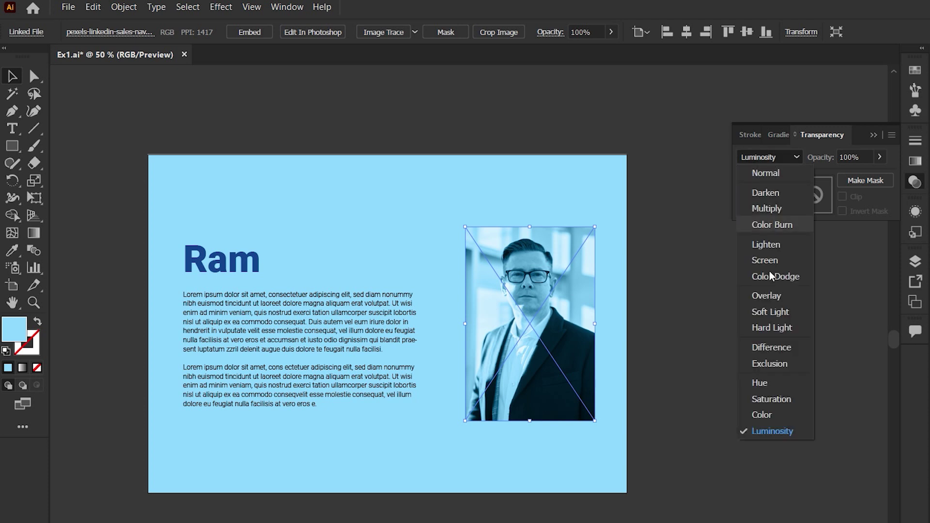
key("Escape")
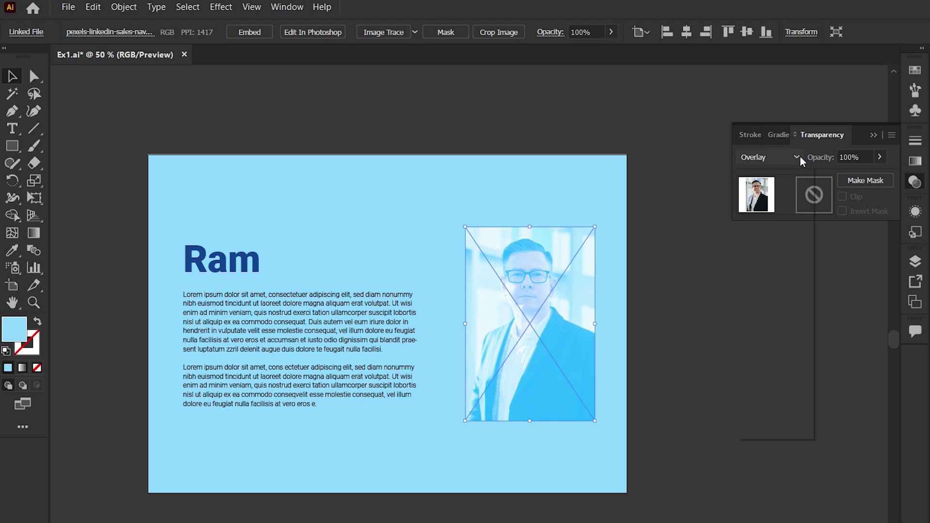
left_click(766, 157)
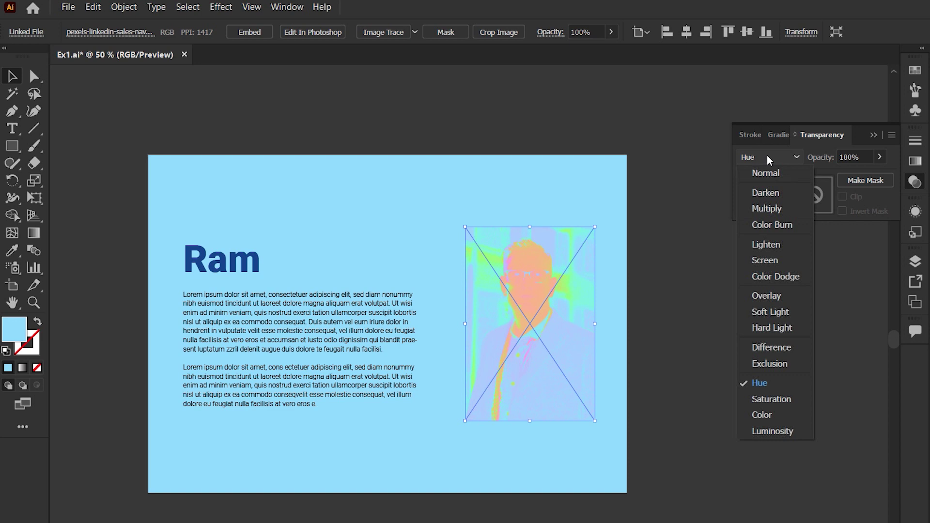
left_click(779, 431)
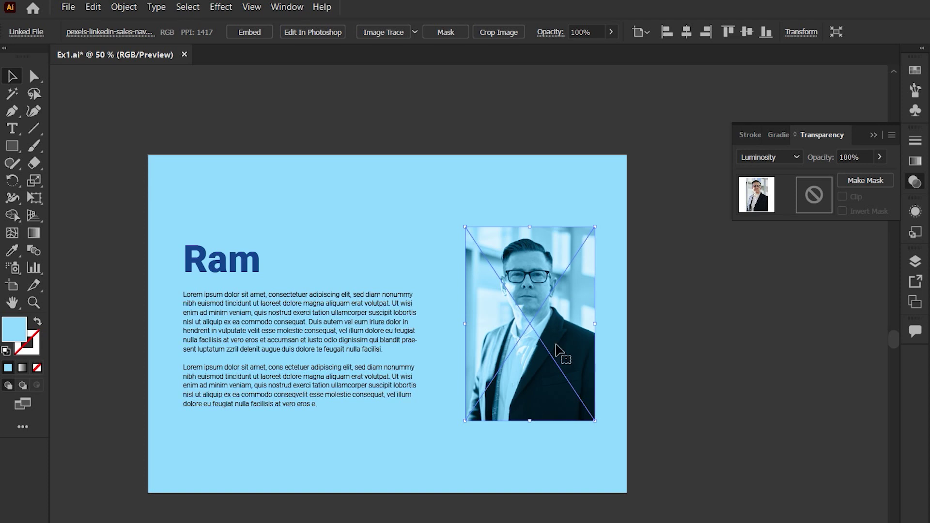
Duplicate the portrait onto the empty canvas beside the artboard and set the copy's blending mode to Normal
left_click_drag(622, 378, 493, 353)
left_click_drag(409, 352, 629, 357)
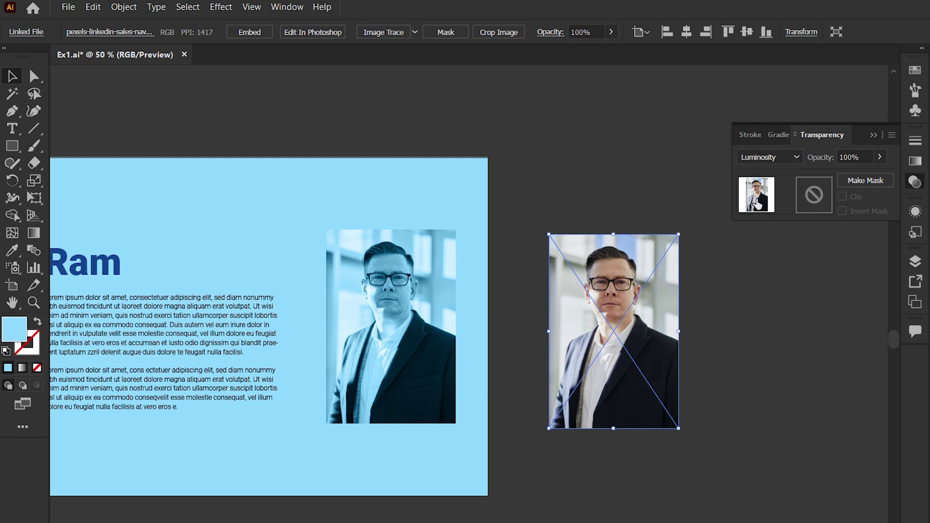
left_click(767, 157)
left_click(764, 174)
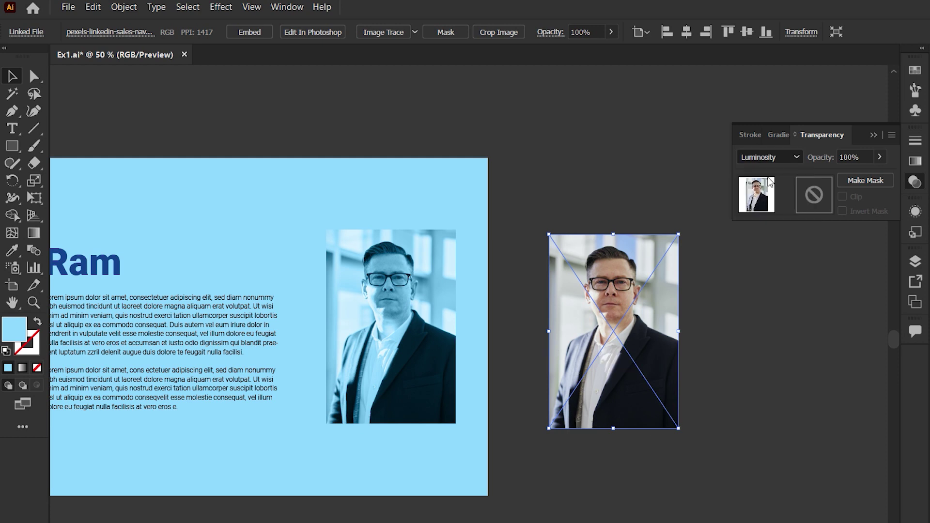
left_click(754, 317)
Draw a light blue rectangle that exactly covers the photo copy beside the artboard
left_click(15, 148)
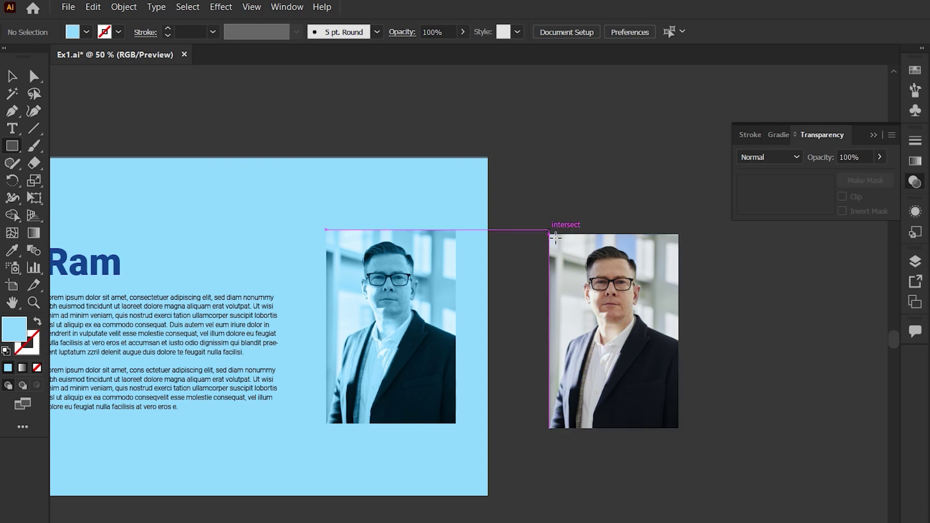
left_click_drag(555, 237, 584, 308)
key("ctrl+z")
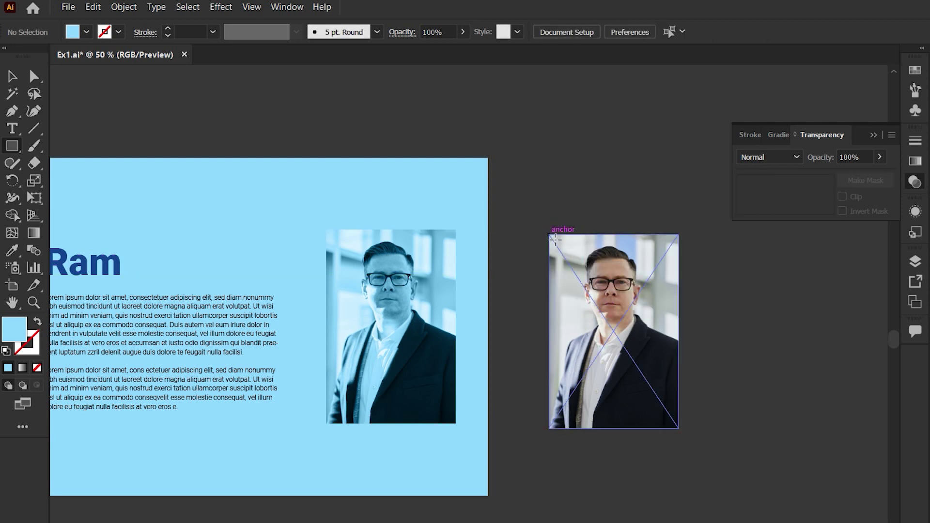
left_click_drag(549, 235, 679, 429)
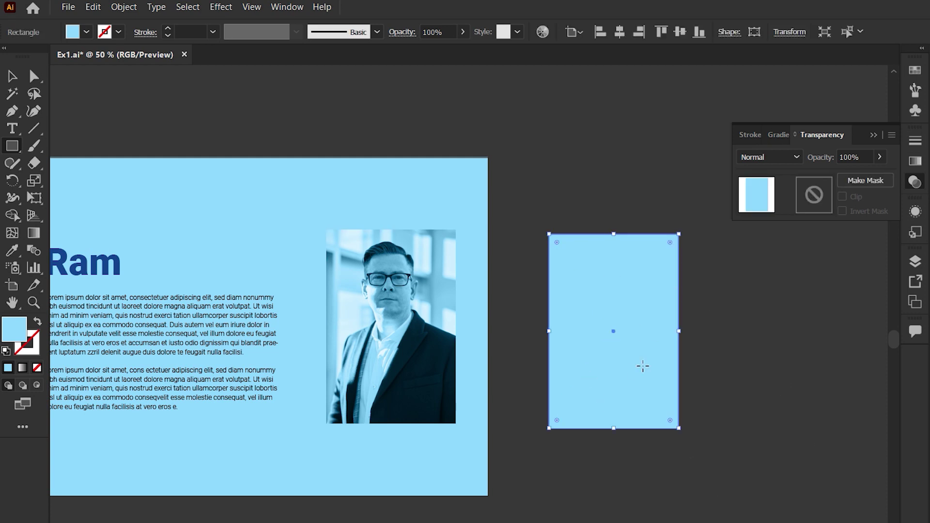
Set the blending mode of the light blue rectangle over the photo copy to Color
left_click(795, 157)
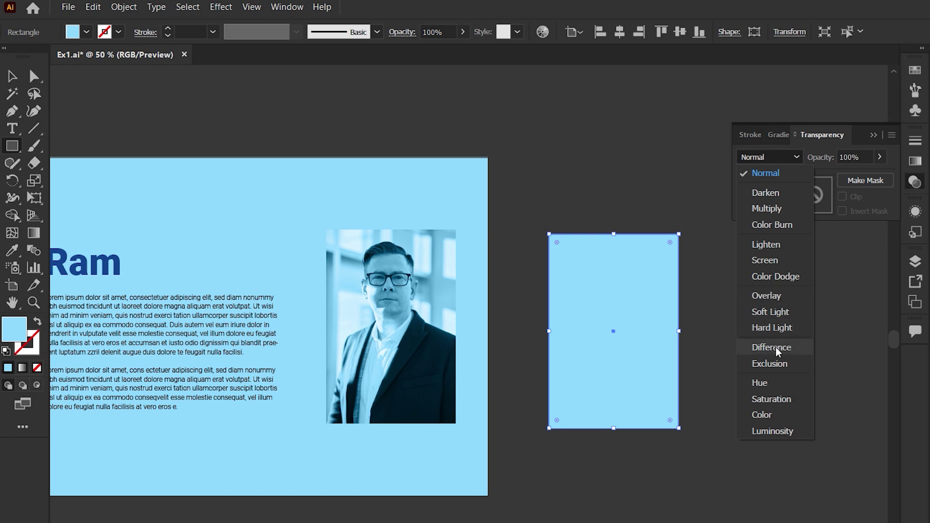
left_click(761, 415)
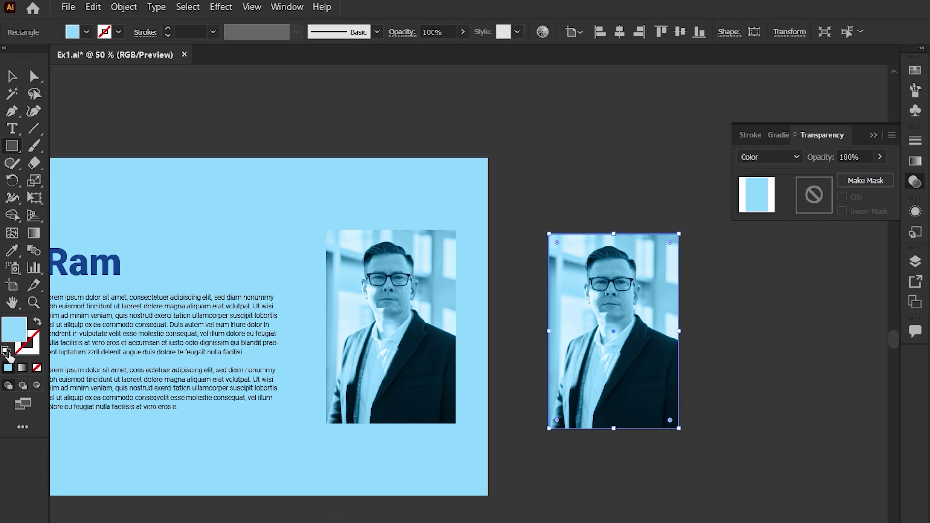
Try a pink fill (FF8FA5) and a light green fill (92FF9F) on the rectangle tinting the photo copy
double_click(14, 337)
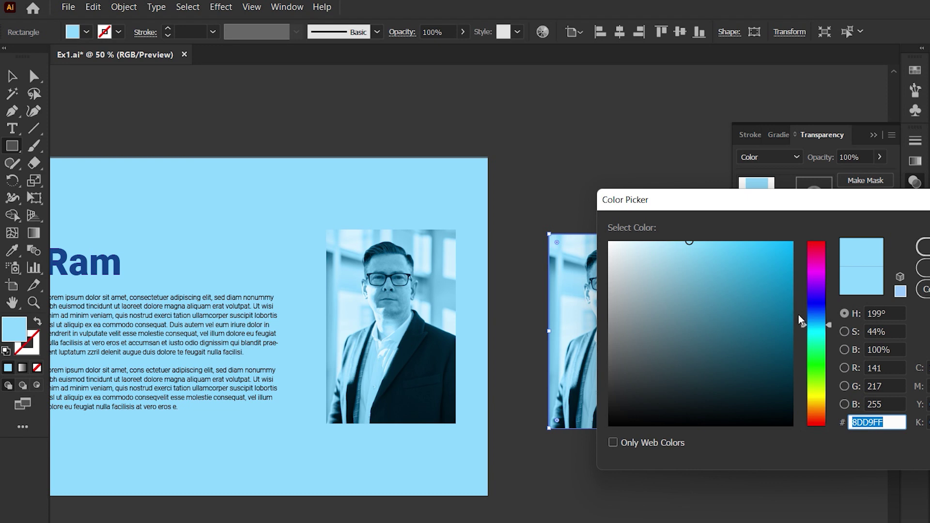
left_click_drag(811, 327, 820, 247)
left_click(923, 247)
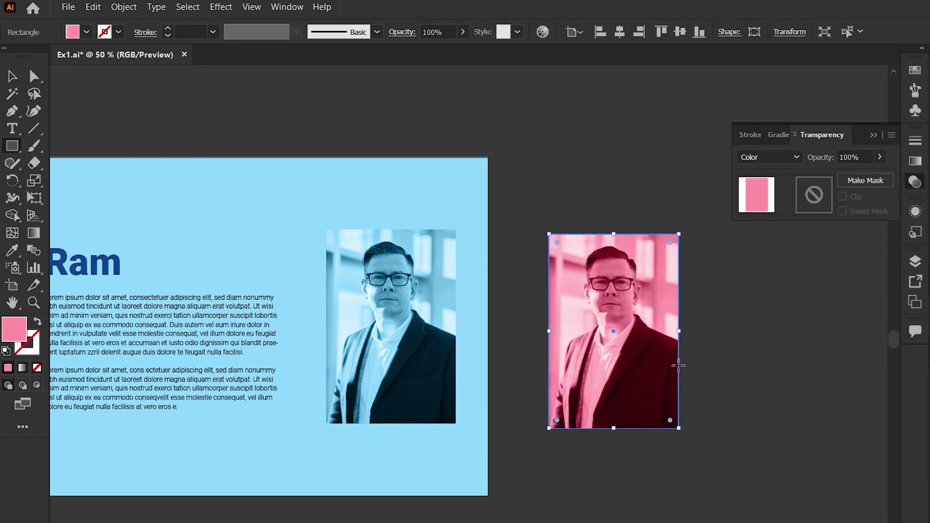
double_click(18, 332)
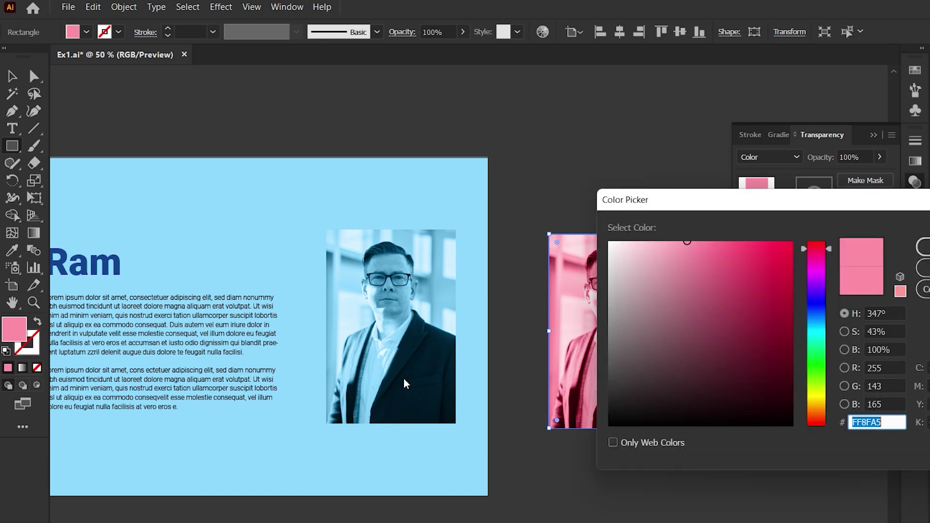
mouse_move(809, 350)
left_mouse_down()
mouse_move(815, 307)
mouse_move(824, 361)
left_mouse_up()
left_click(923, 247)
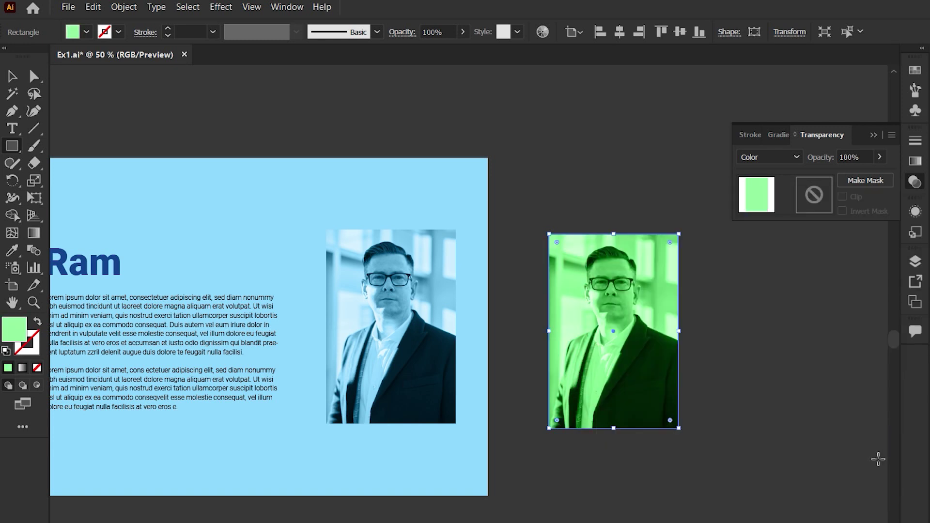
Try a black fill (000000) and a white fill (FFFFFF) on the rectangle to turn the photo copy greyscale
double_click(14, 336)
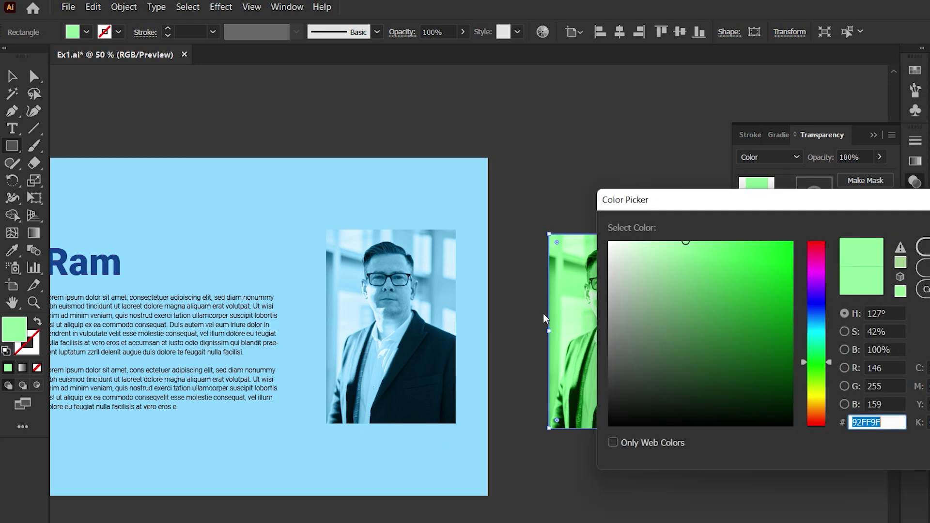
left_click_drag(643, 336, 600, 461)
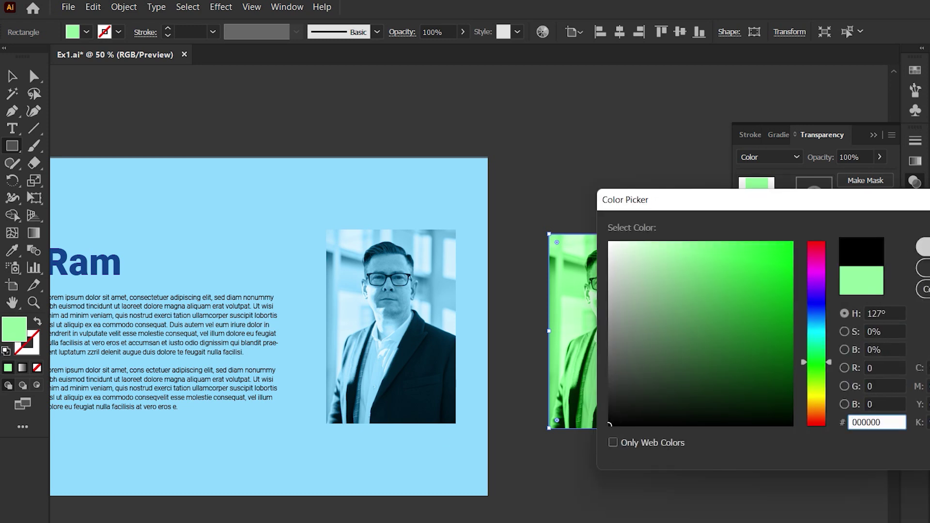
left_click(923, 247)
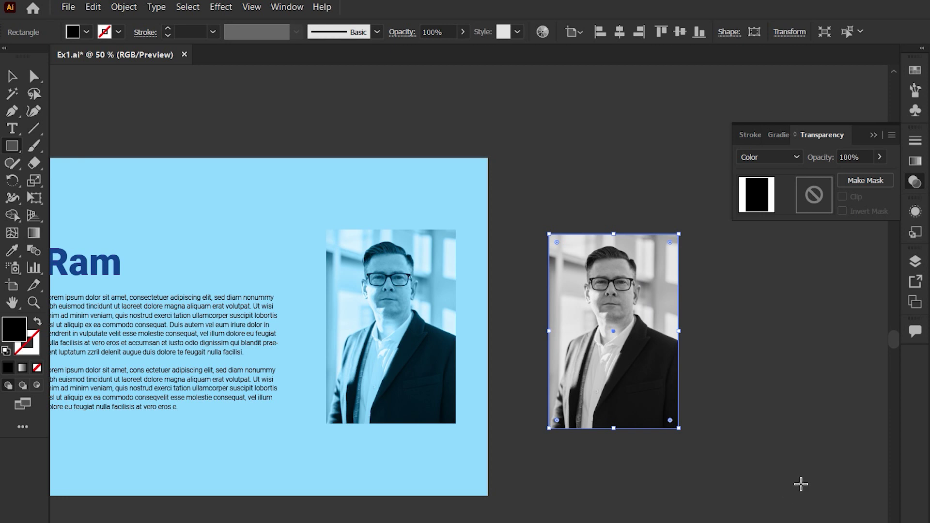
double_click(13, 334)
left_click(610, 242)
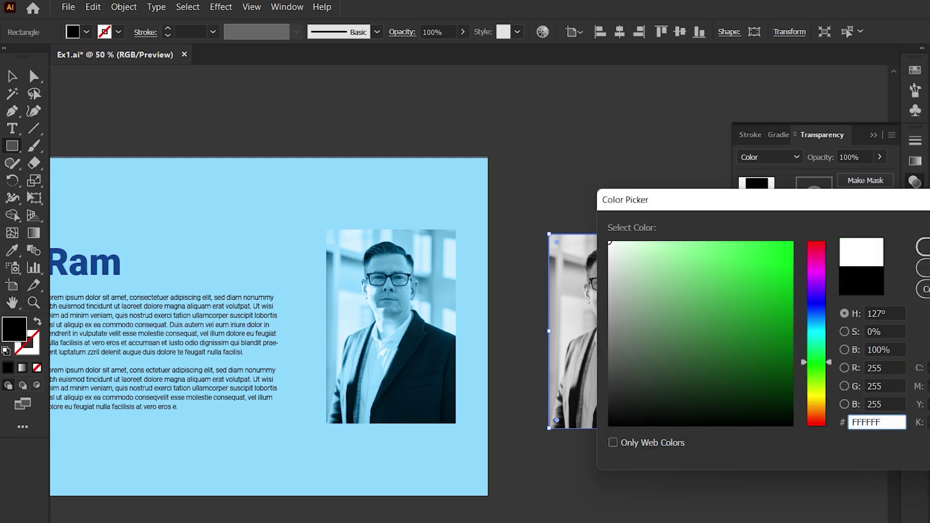
left_click(922, 247)
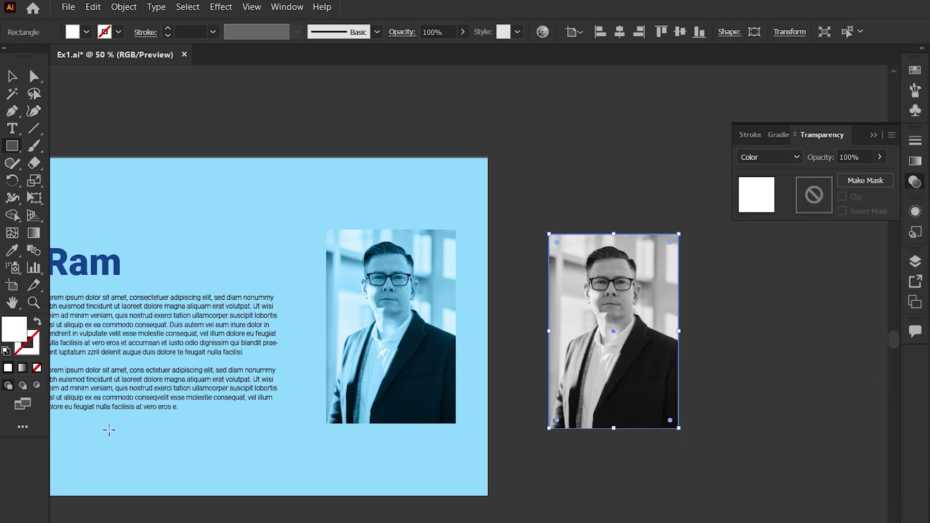
Change the rectangle's fill to a strong orange to tint the photo copy, and deselect it
double_click(18, 327)
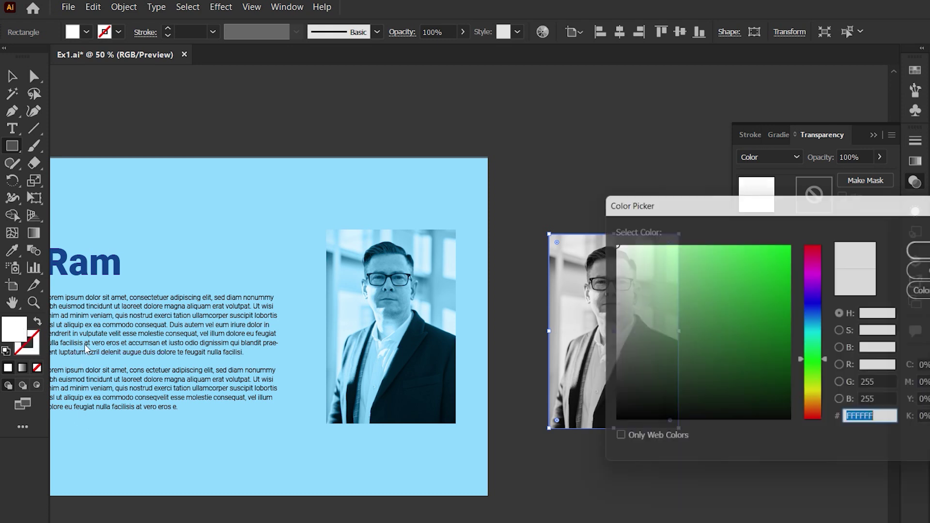
left_click_drag(850, 203, 929, 193)
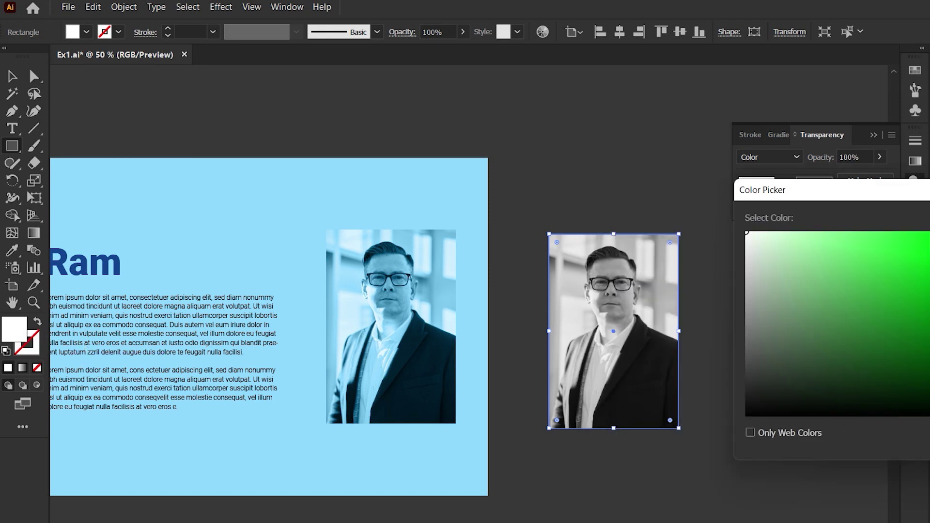
left_click_drag(929, 353, 929, 405)
left_click(922, 246)
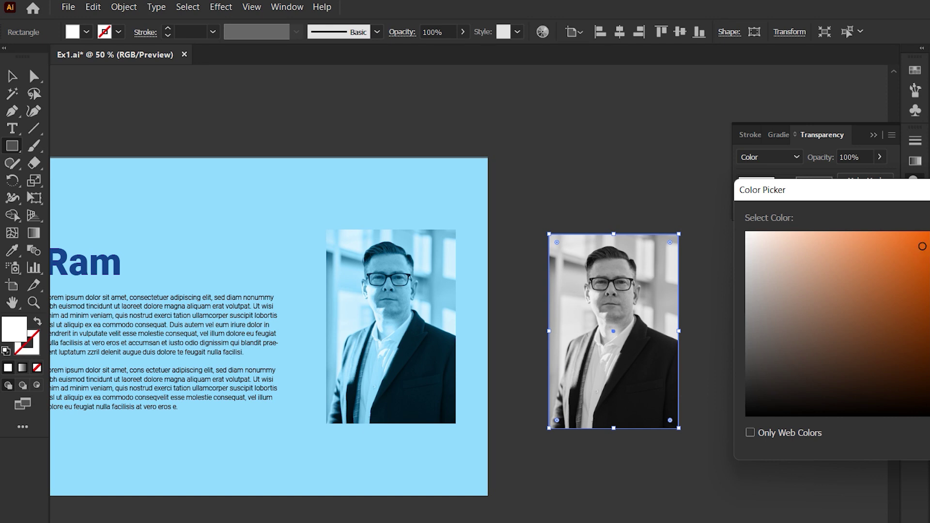
key("Return")
left_click(298, 116)
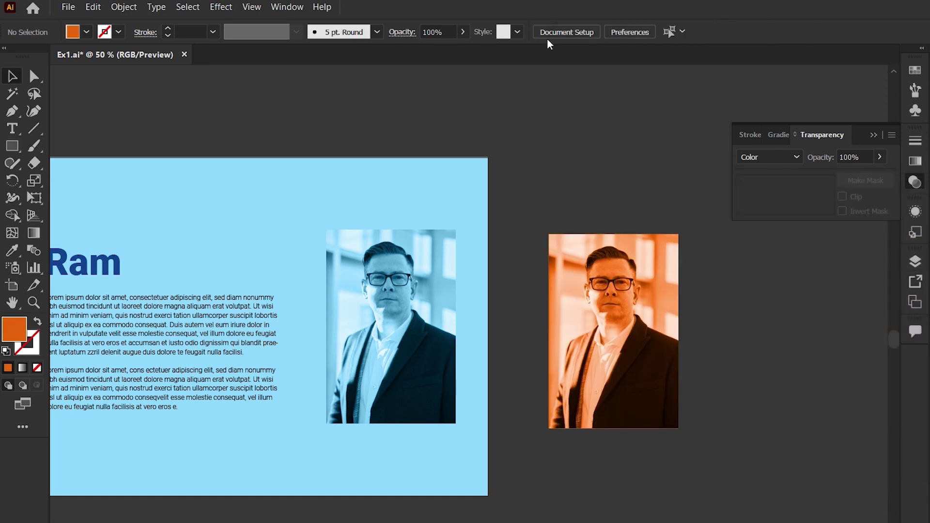
Open the list of blending modes to review the available options
left_click(775, 160)
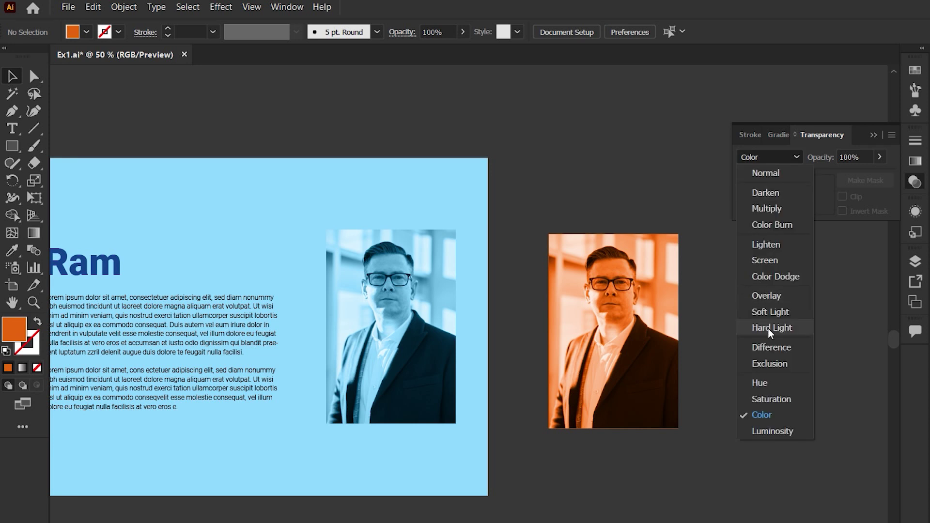